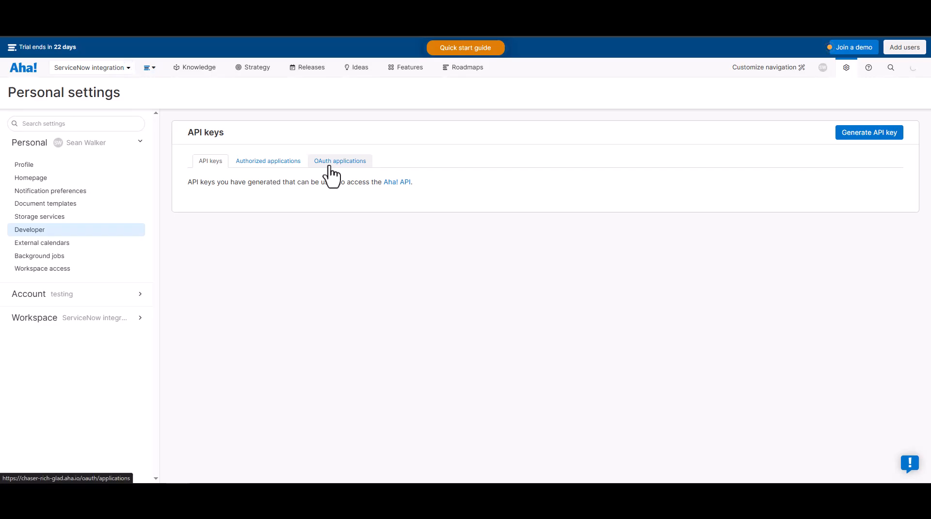
Start registering a new OAuth application in the developer settings and name it ServiceNow integration
left_click(329, 166)
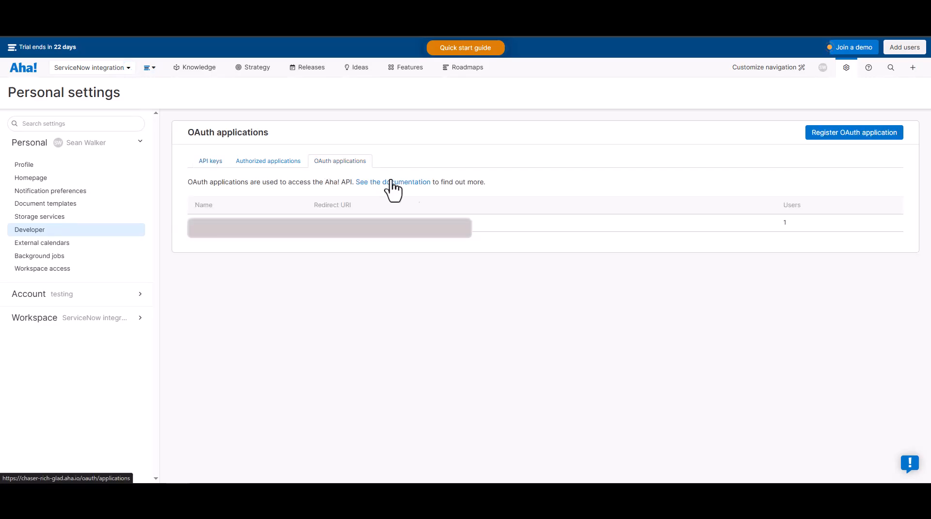
left_click(854, 138)
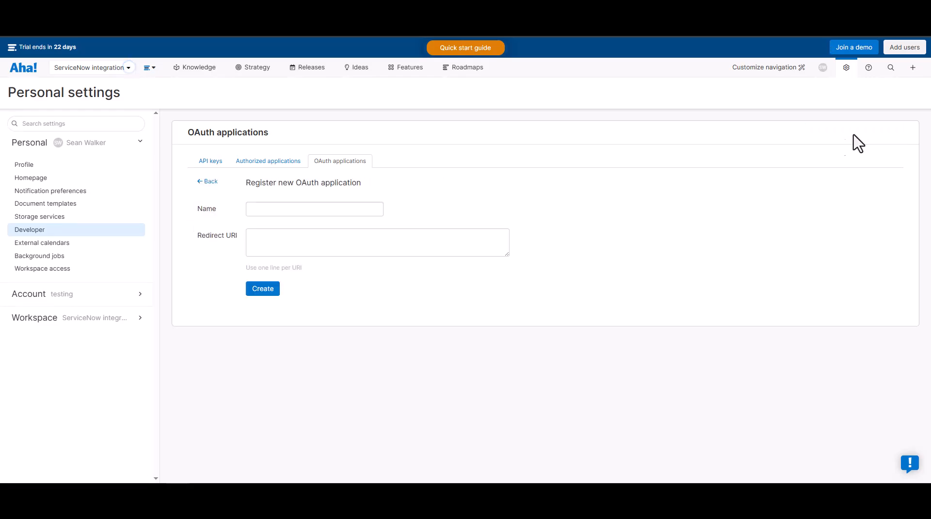
type("S")
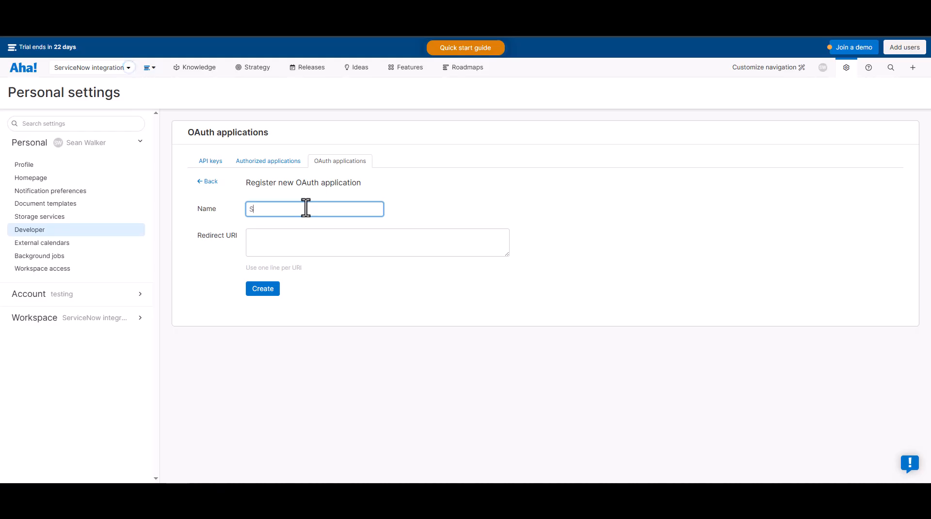
type("erviceNow integration")
key("Tab")
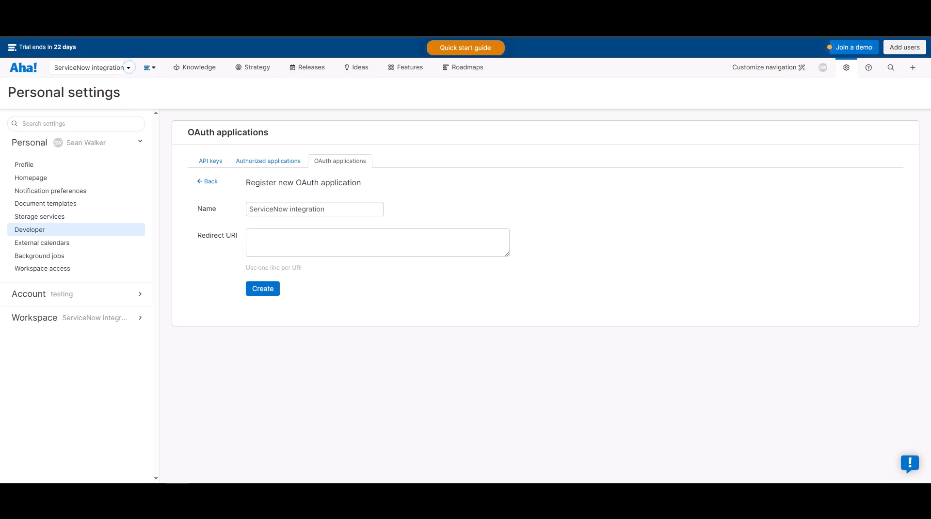
Paste the ServiceNow instance's OAuth redirect URI, trim its ending, and create the OAuth application
left_click(361, 241)
type("https://instance/oauth_redirect.do")
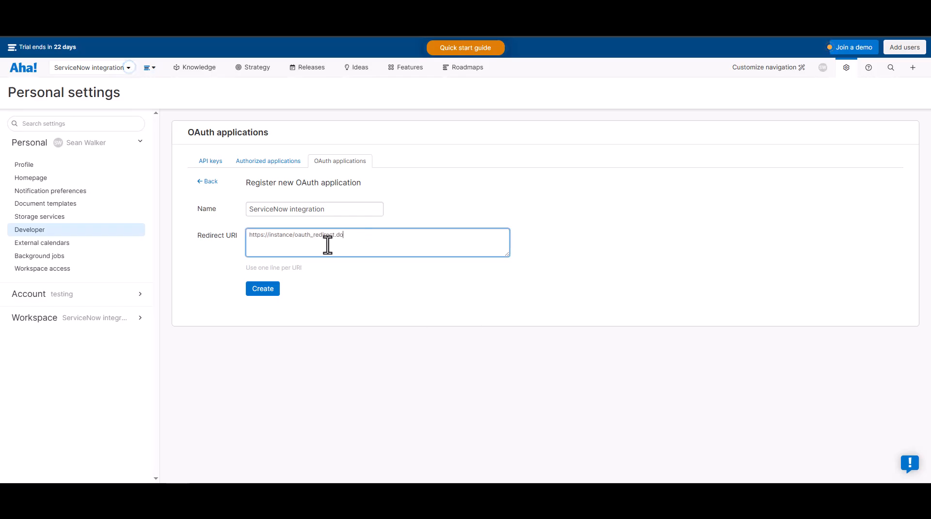
left_click(289, 238)
key("BackSpace")
key("BackSpace")
key("BackSpace")
key("BackSpace")
key("BackSpace")
key("BackSpace")
key("BackSpace")
key("BackSpace")
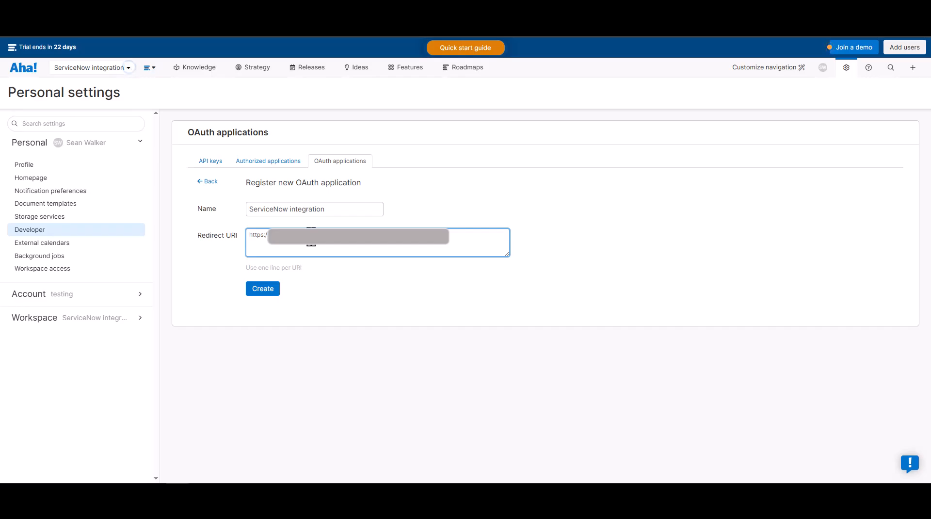
left_click(264, 290)
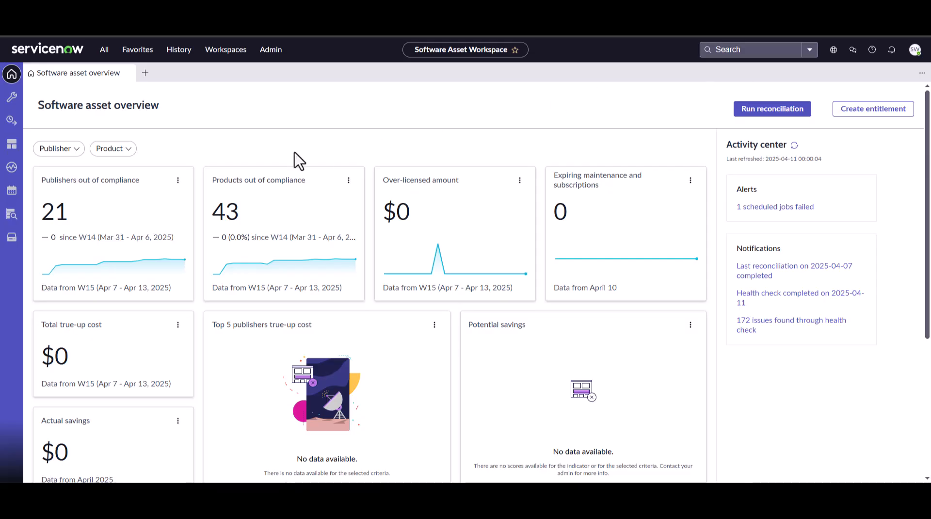
Switch to ServiceNow and open the Direct integration profiles list under License operations' user subscription section
left_click(14, 129)
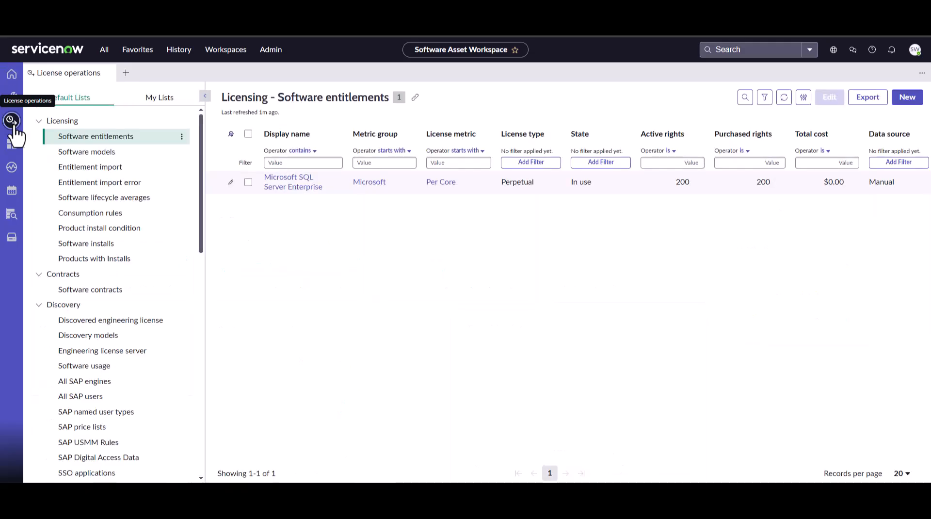
scroll(124, 311, "down", 5)
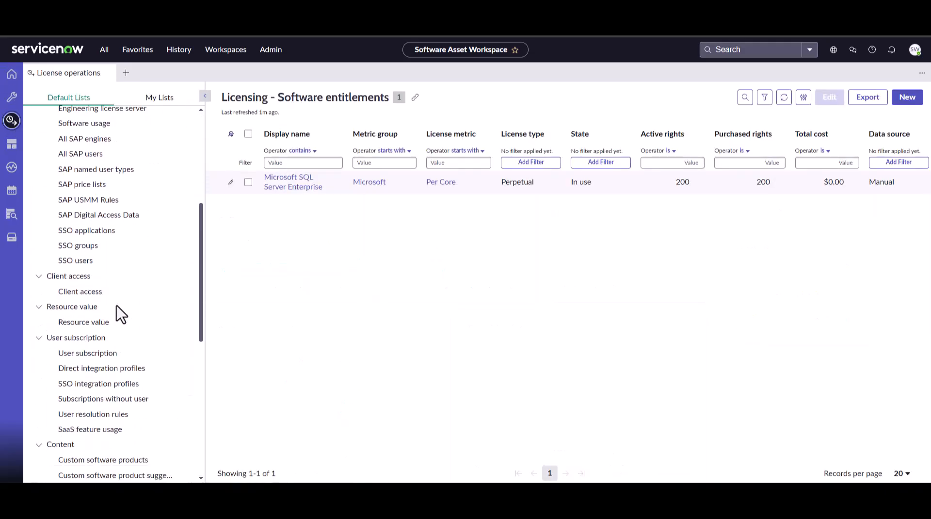
left_click(119, 369)
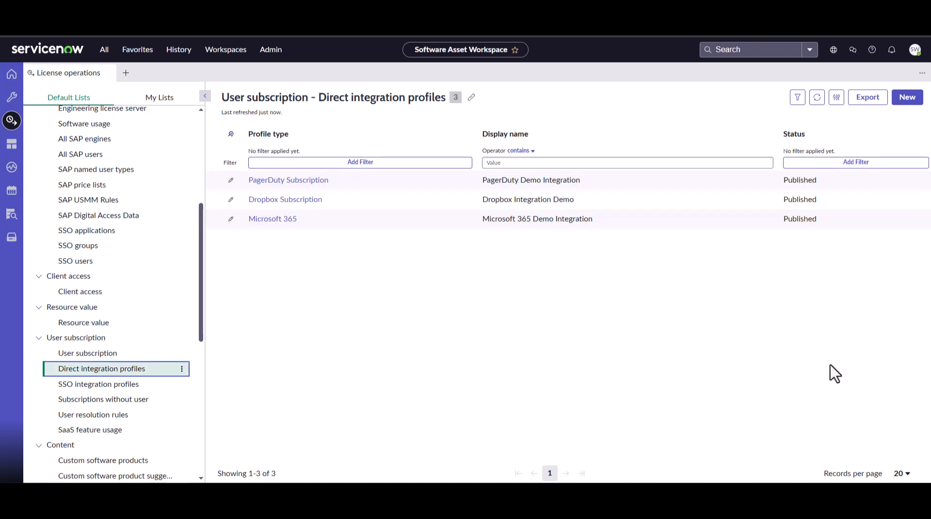
Start a new direct integration profile with integration type Aha!
left_click(904, 102)
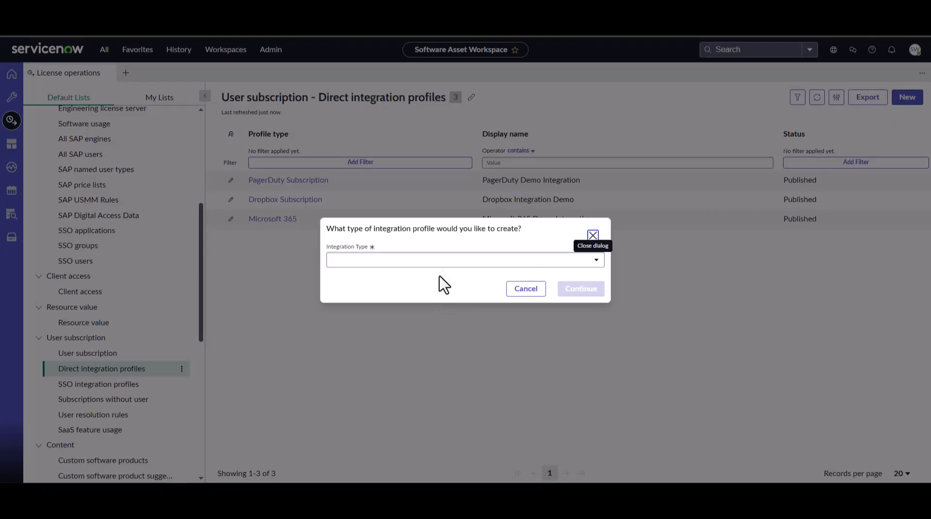
left_click(439, 261)
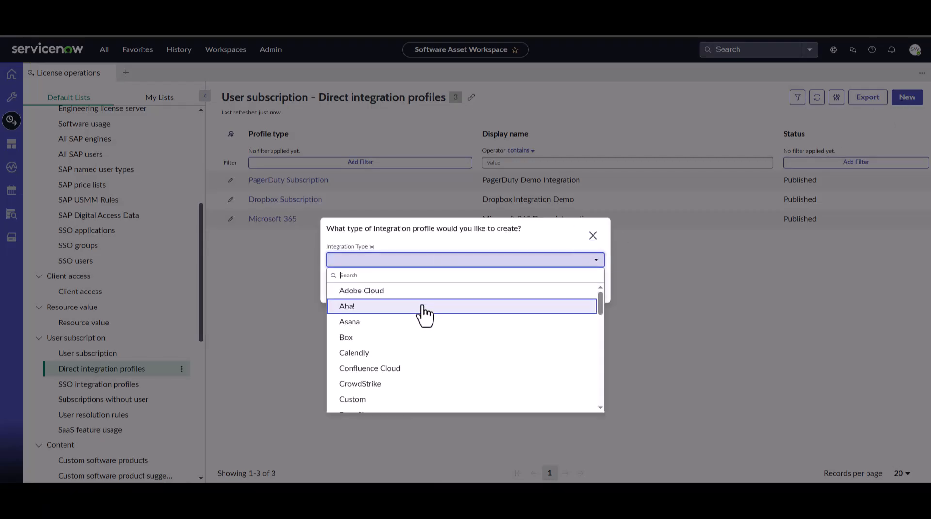
left_click(423, 307)
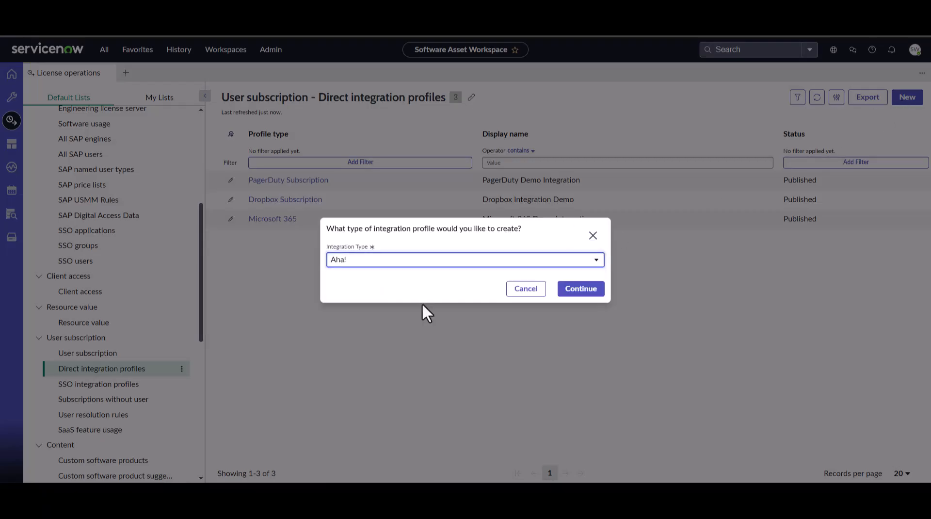
left_click(590, 291)
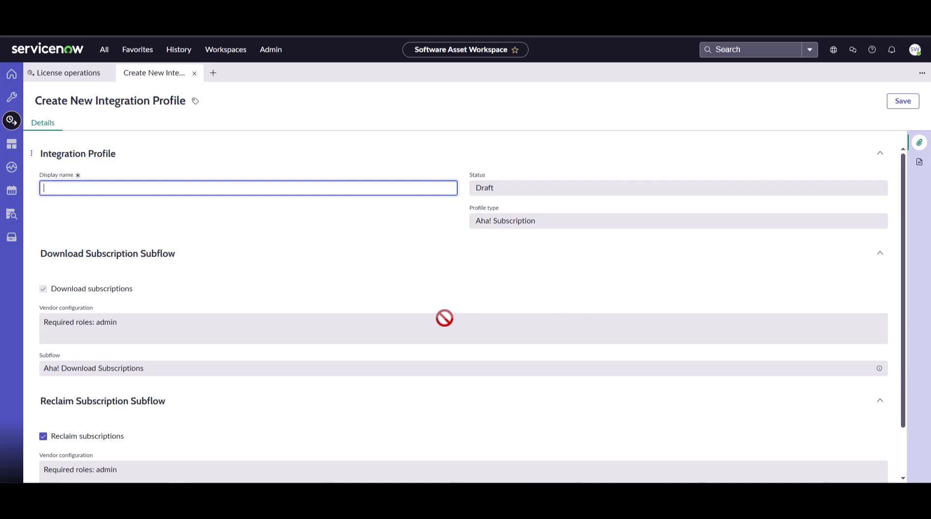
Name the integration profile Aha Integration Demo and save it
type("Aha Integration Demo")
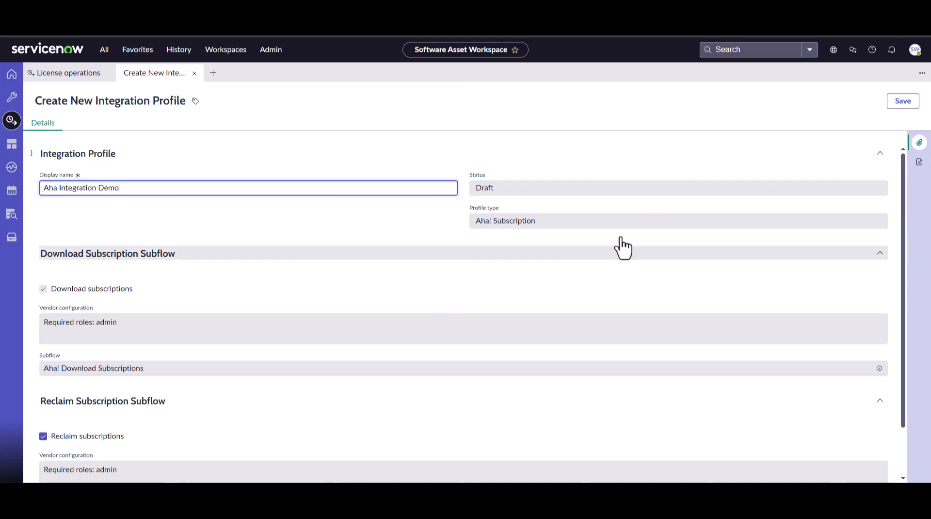
left_click(905, 103)
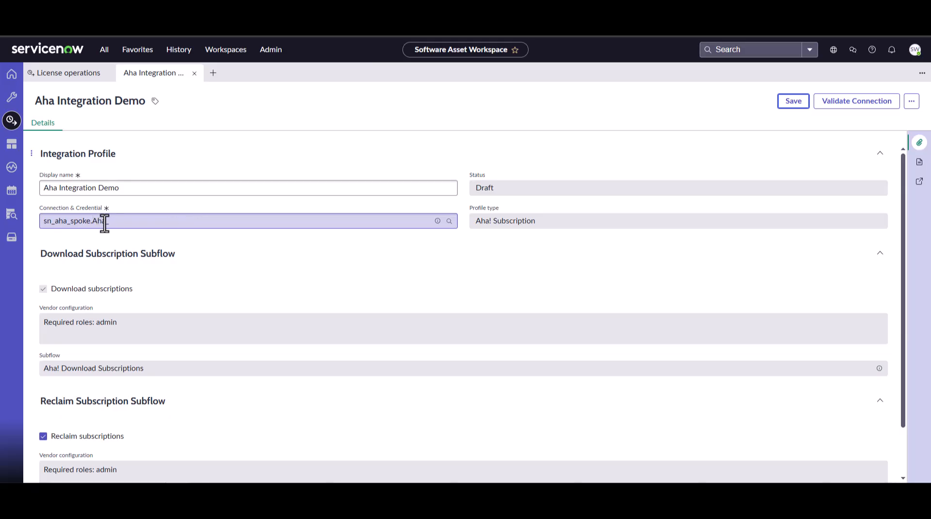
Open the profile's sn_aha_spoke.Aha_ connection alias record for editing and start creating a new connection and credential
left_click(437, 222)
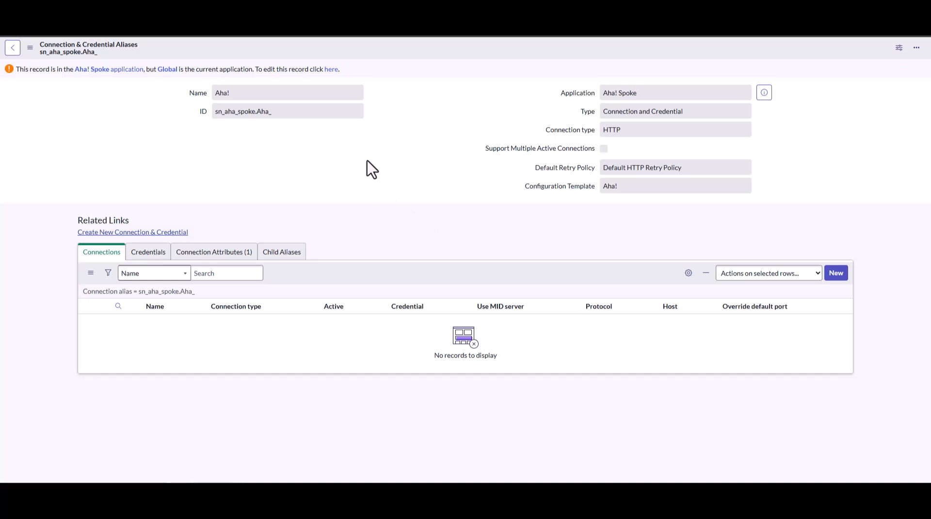
left_click(332, 71)
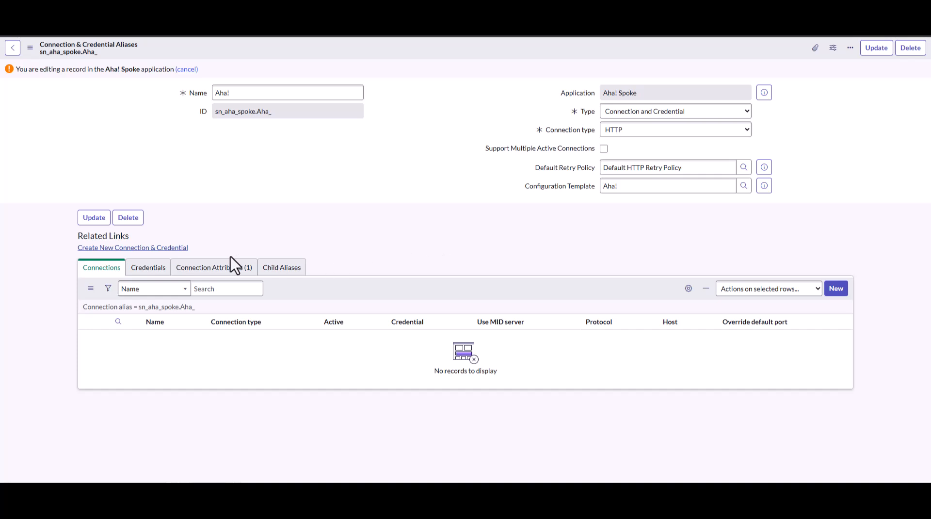
left_click(170, 248)
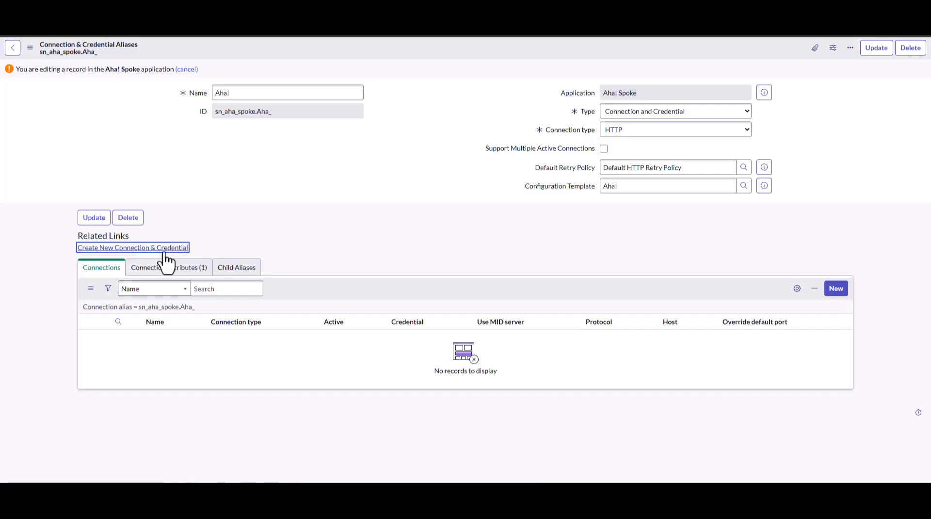
left_click(164, 250)
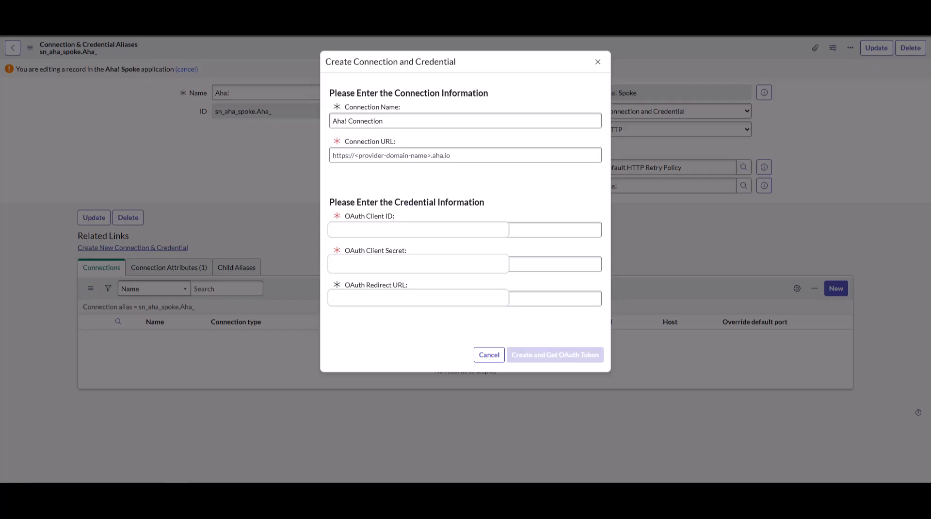
left_click(472, 156)
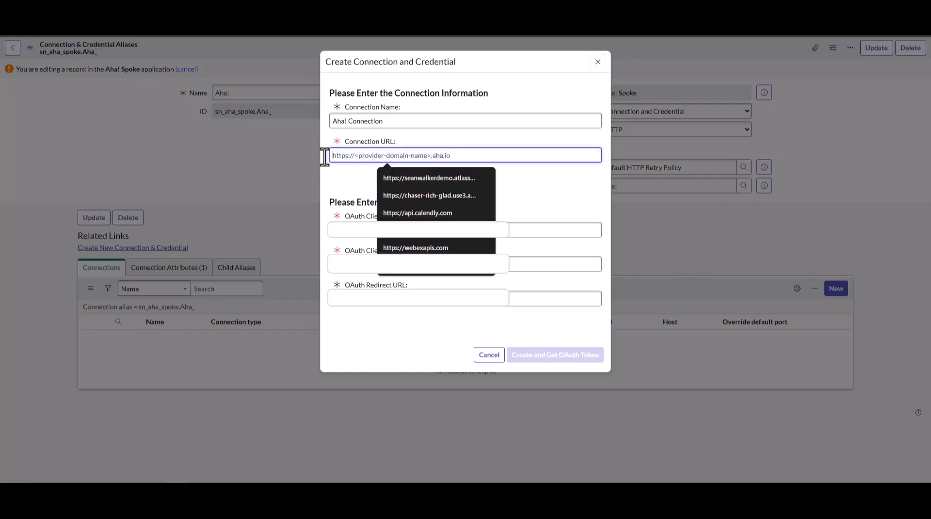
type("https://chaser-rich-glad.aha.io")
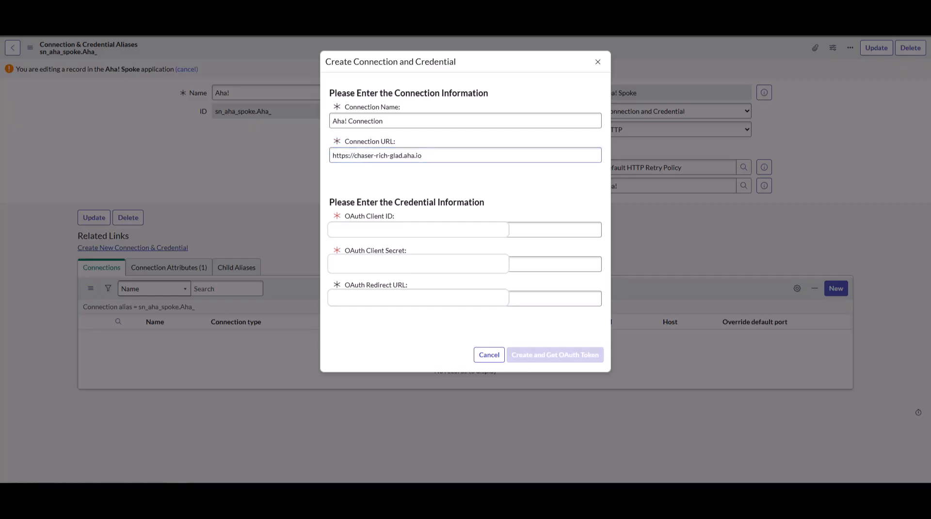
left_click(466, 229)
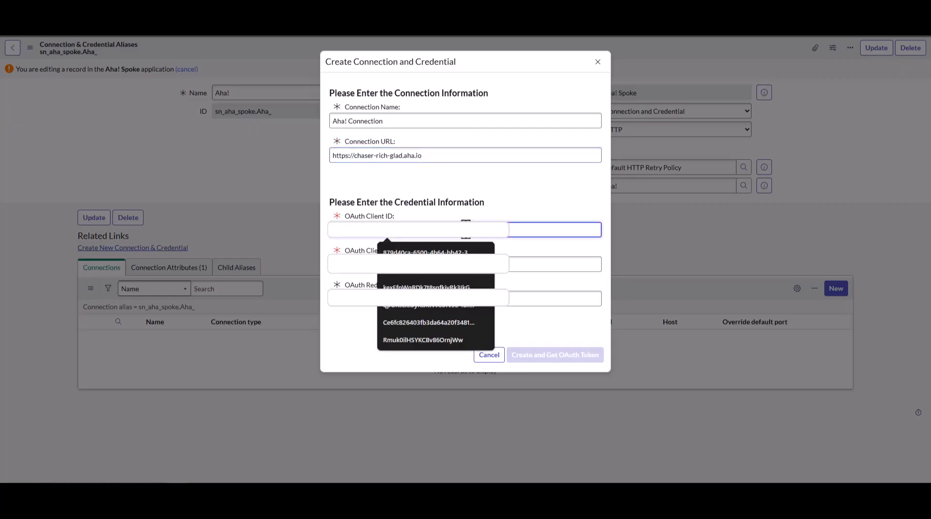
key("ctrl+v")
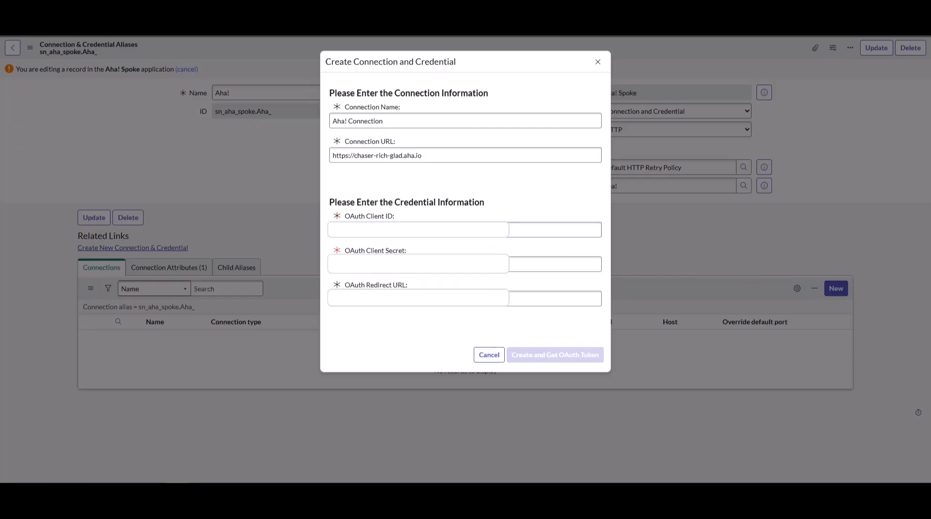
left_click(375, 271)
key("ctrl+v")
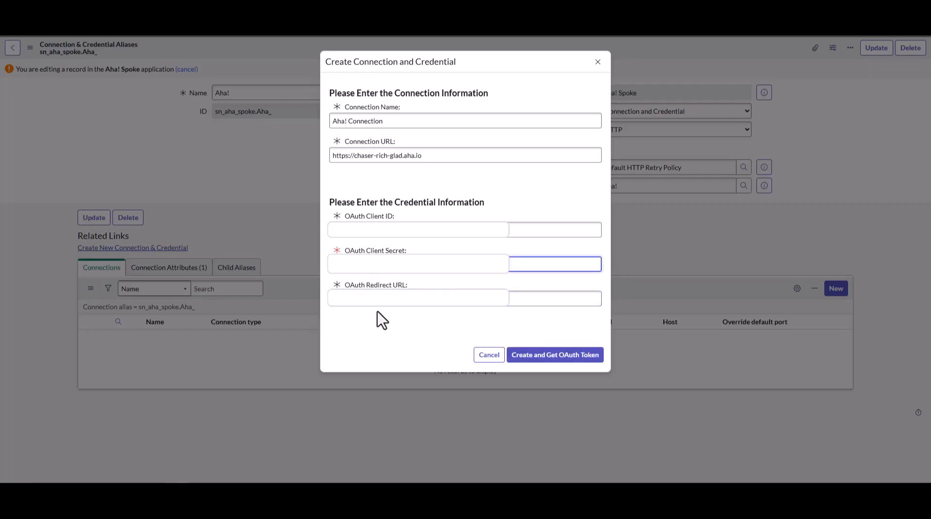
Create the connection, get the OAuth token, and authorize ServiceNow integration to access the Aha! account
left_click(547, 359)
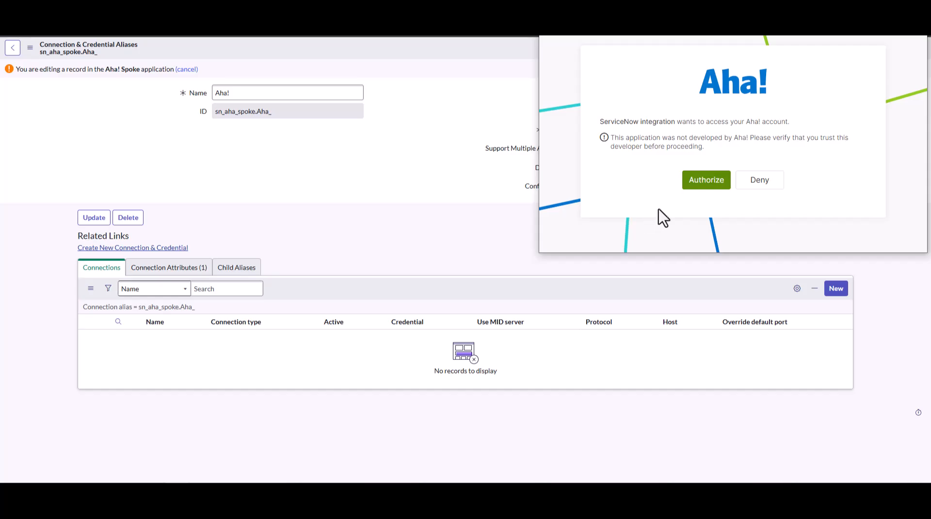
left_click(701, 185)
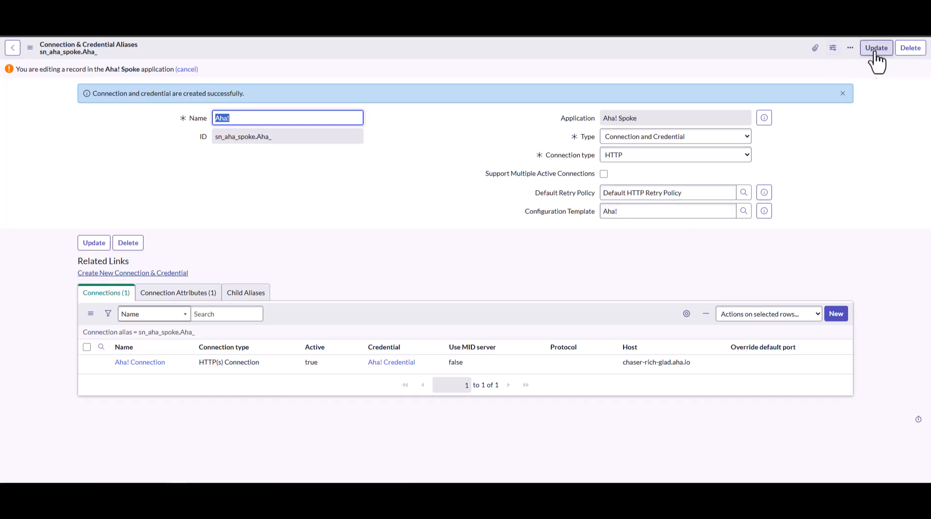
Update the connection alias record and return to the integration profile
left_click(878, 52)
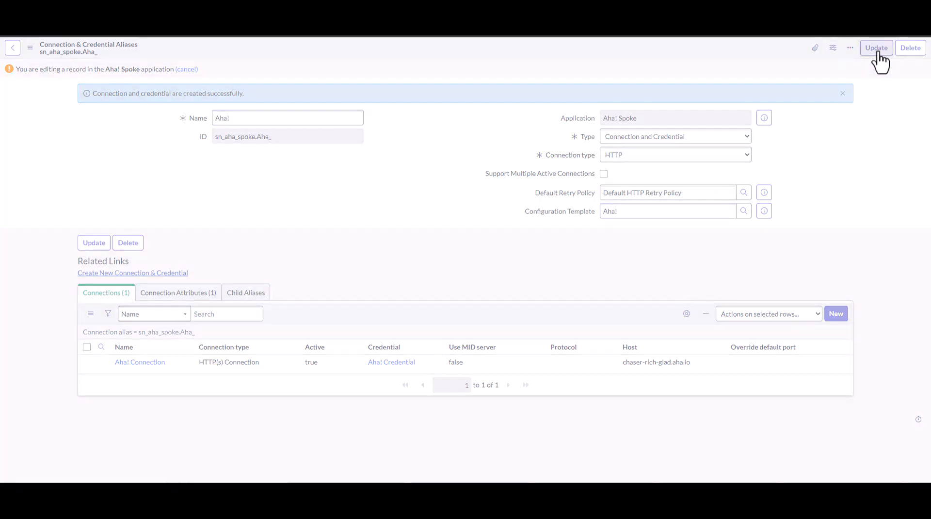
left_click(12, 48)
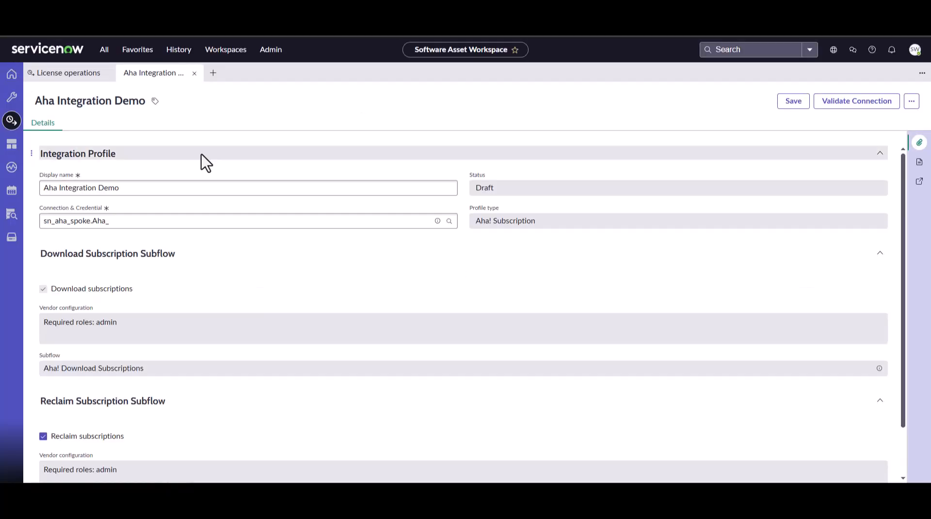
Save the integration profile and validate its connection
left_click(791, 104)
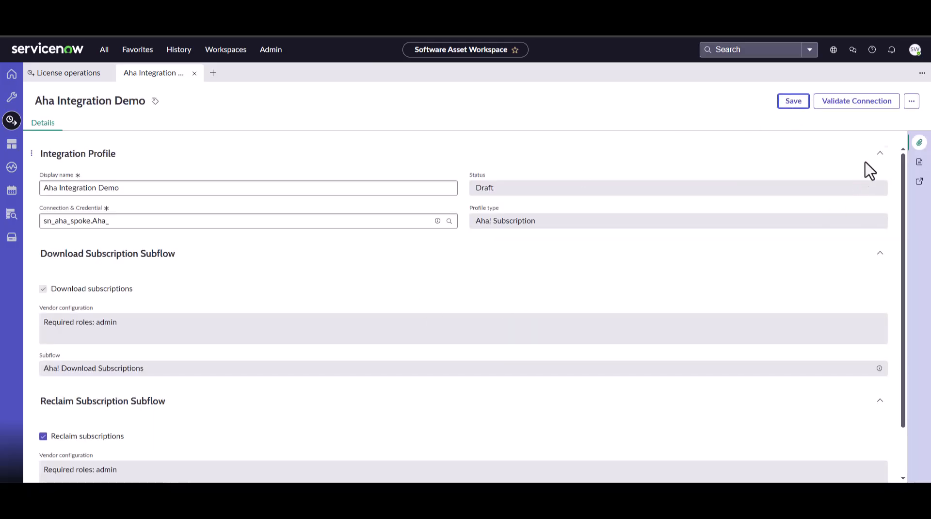
left_click(865, 108)
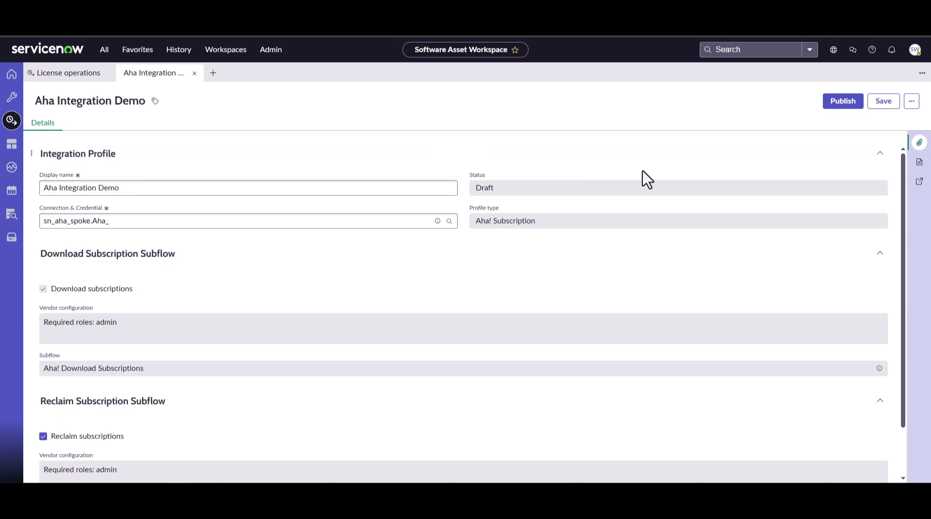
Publish the Aha Integration Demo profile, confirming the publication
scroll(303, 285, "down", 1)
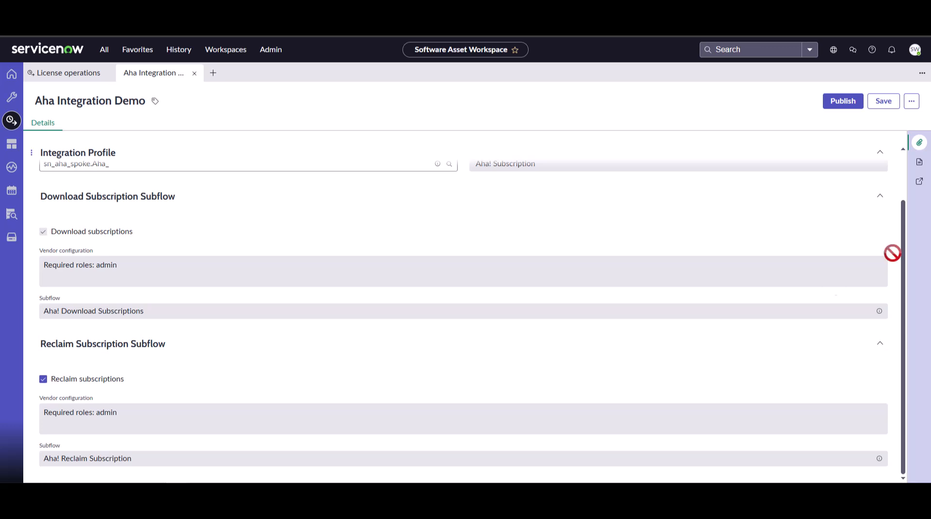
scroll(650, 220, "up", 1)
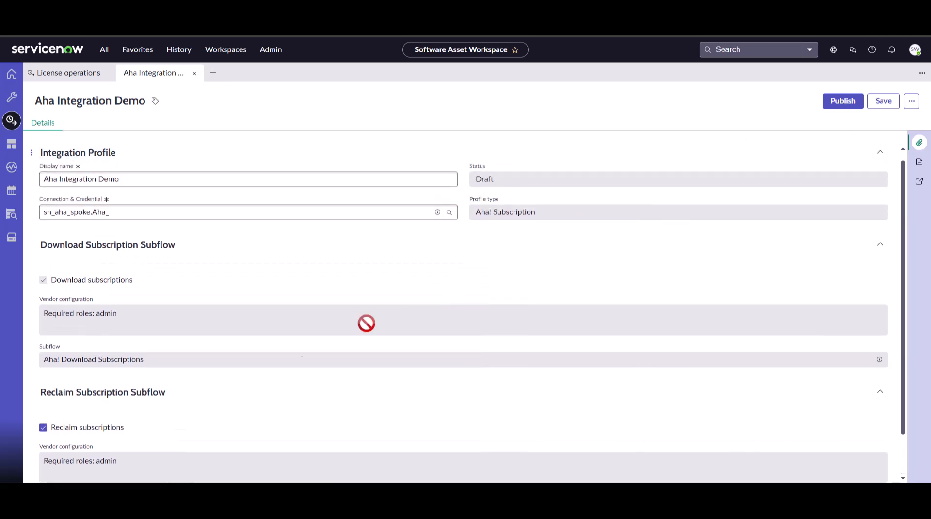
left_click(836, 104)
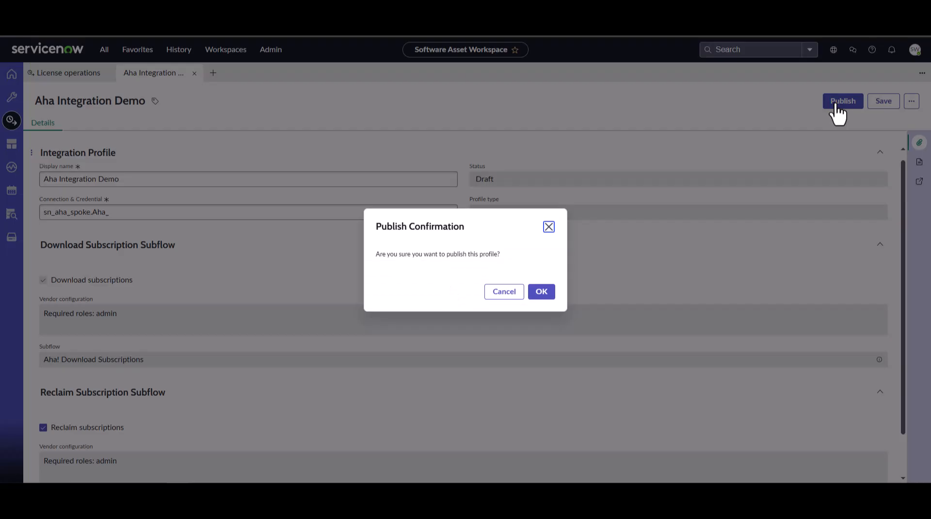
left_click(542, 293)
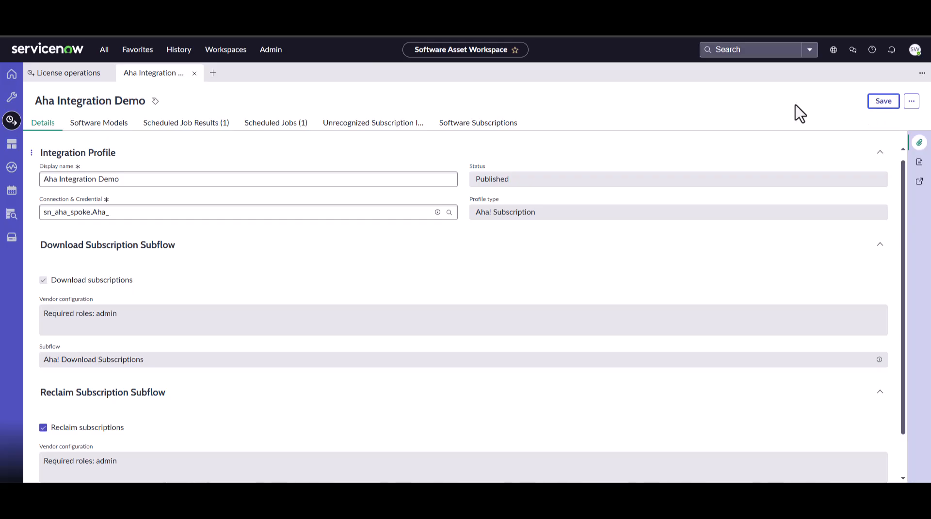
Open the integration profile's scheduled job results and refresh them to check the subscription refresh job's status
left_click(205, 125)
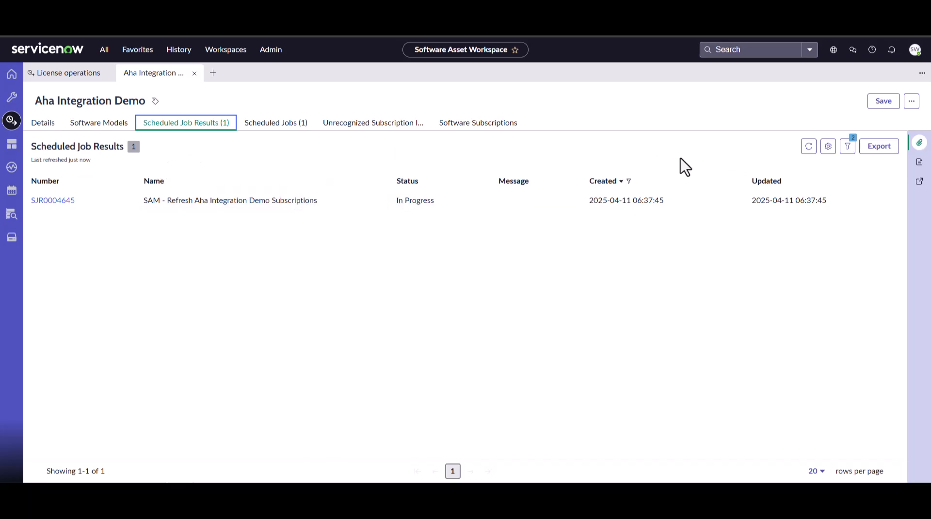
left_click(809, 146)
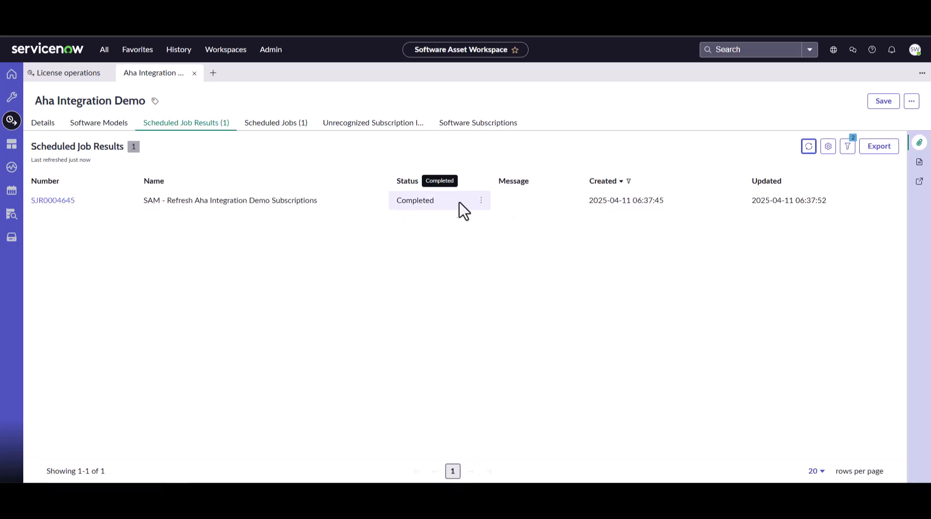
Review the software models and software subscriptions imported for the Aha Integration Demo profile
left_click(76, 127)
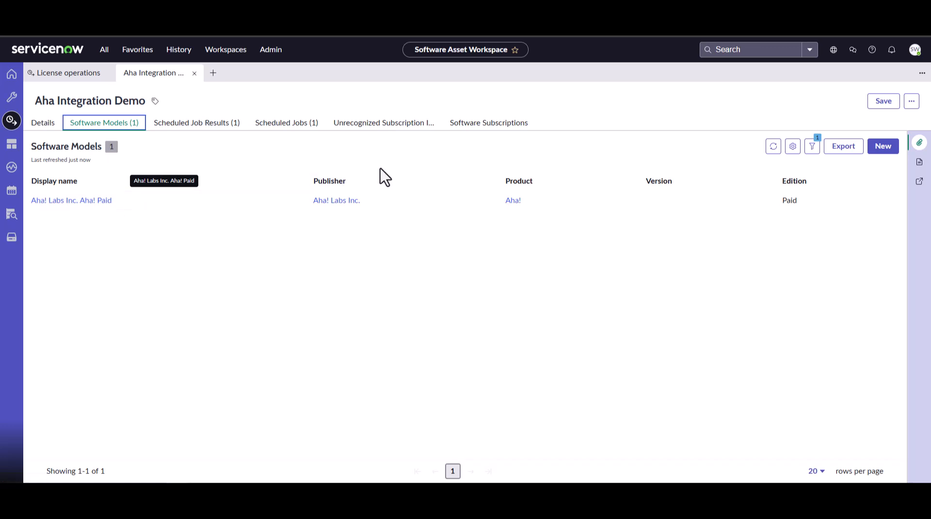
left_click(455, 127)
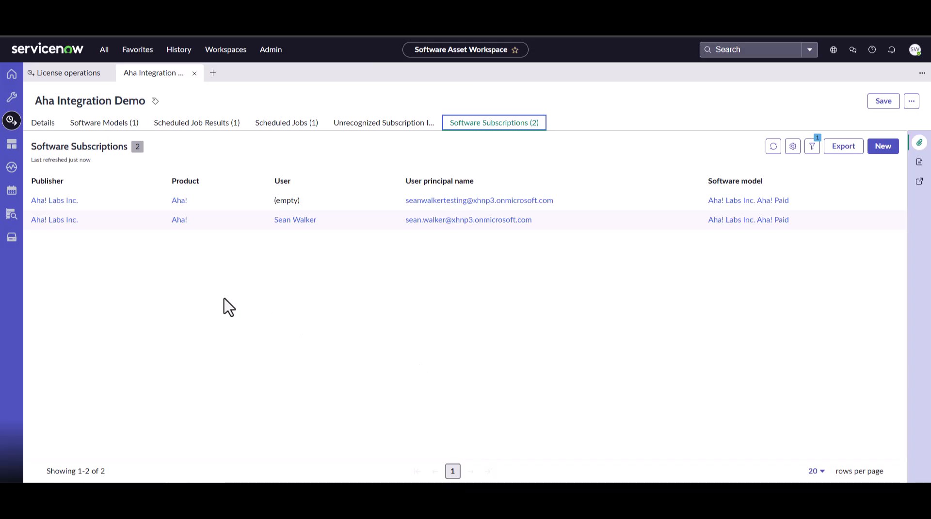
Return to License operations and open the SaaS feature usage list under User subscription
left_click(63, 87)
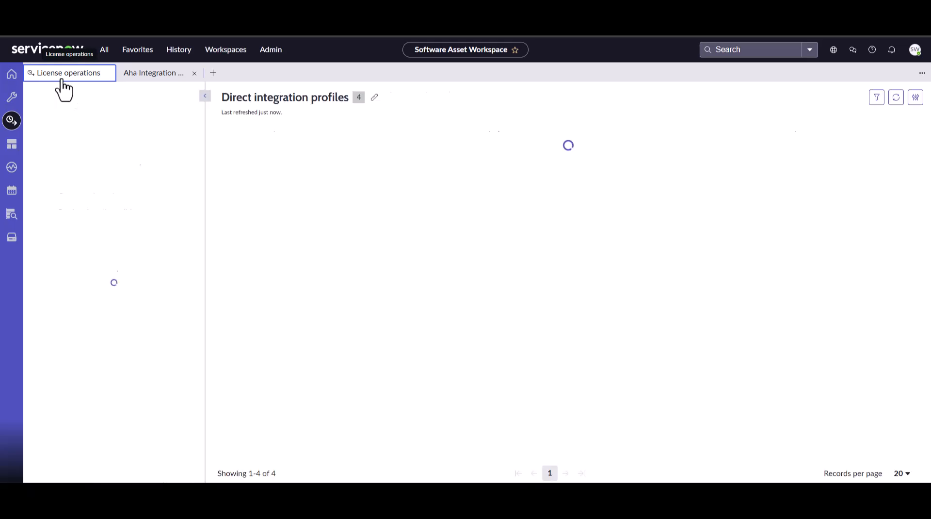
scroll(112, 288, "down", 7)
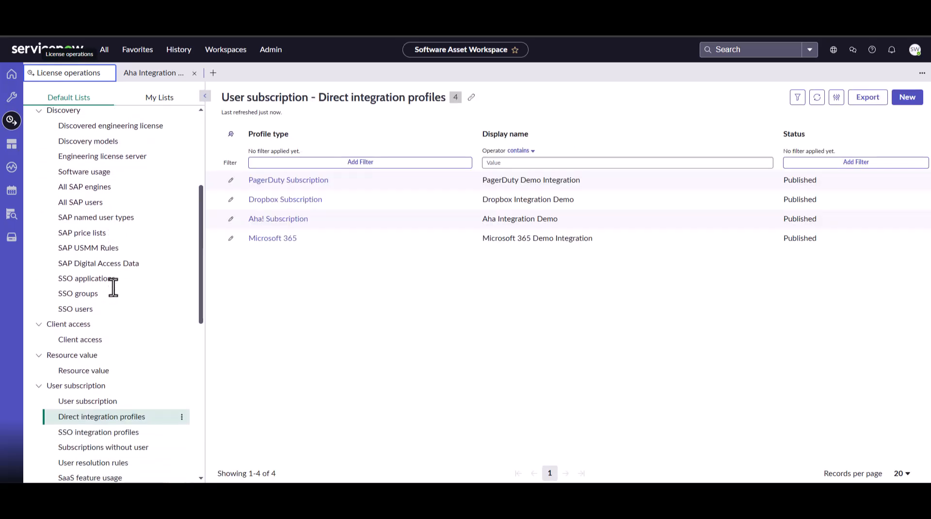
left_click(115, 337)
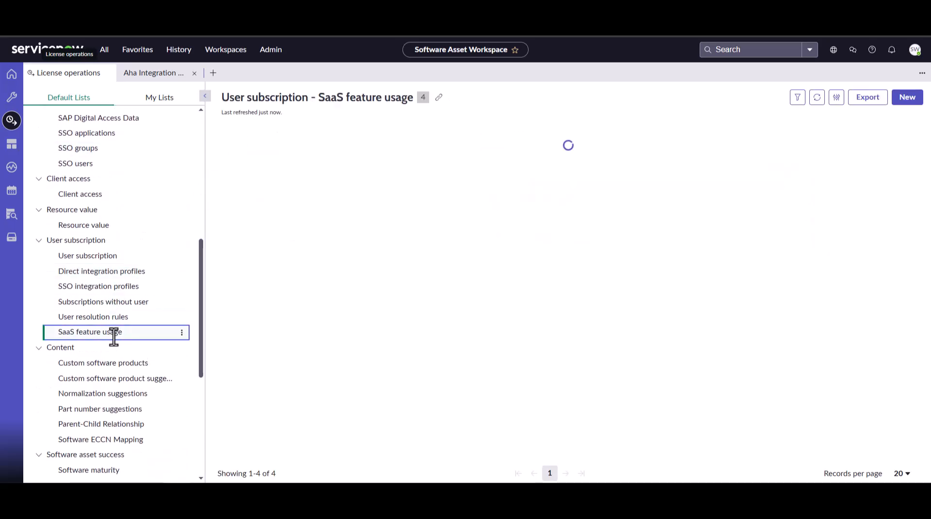